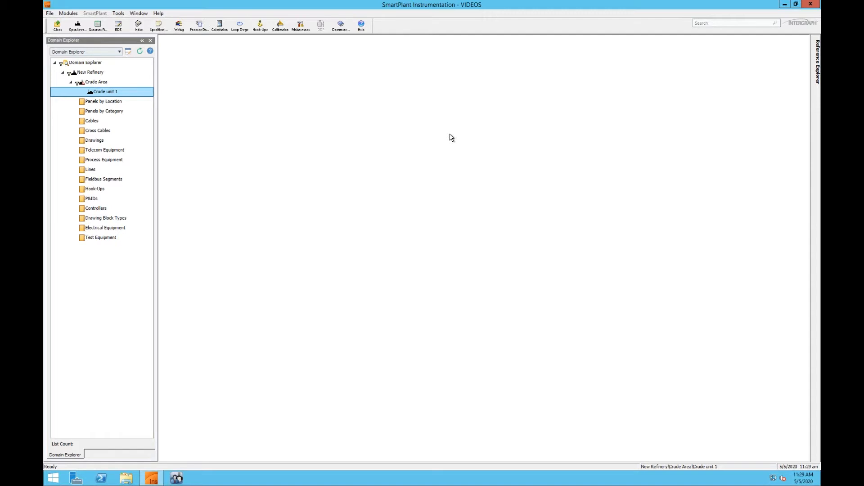
Step: Open the Instrument Index Example view from the Instrument Index group of the EDE Explorer
left_click(118, 26)
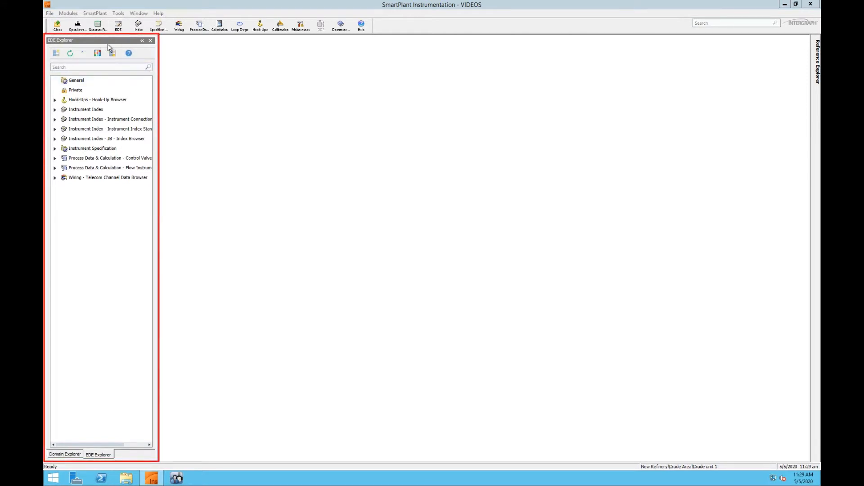
left_click(109, 114)
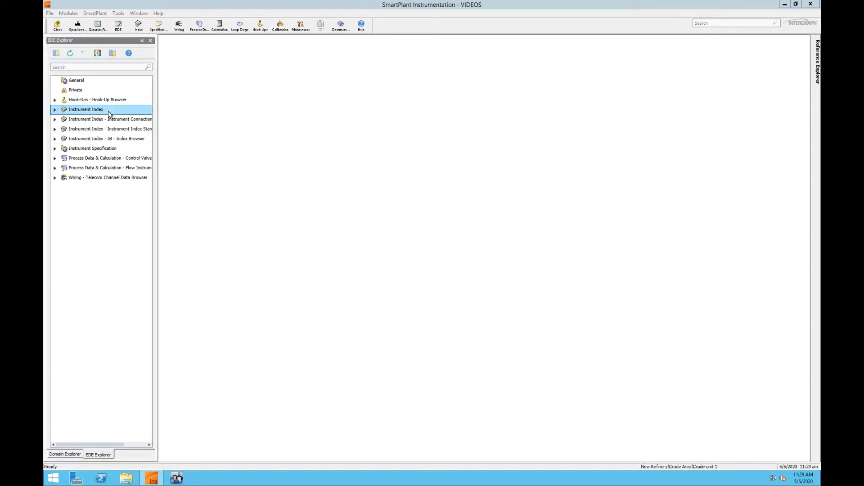
double_click(108, 114)
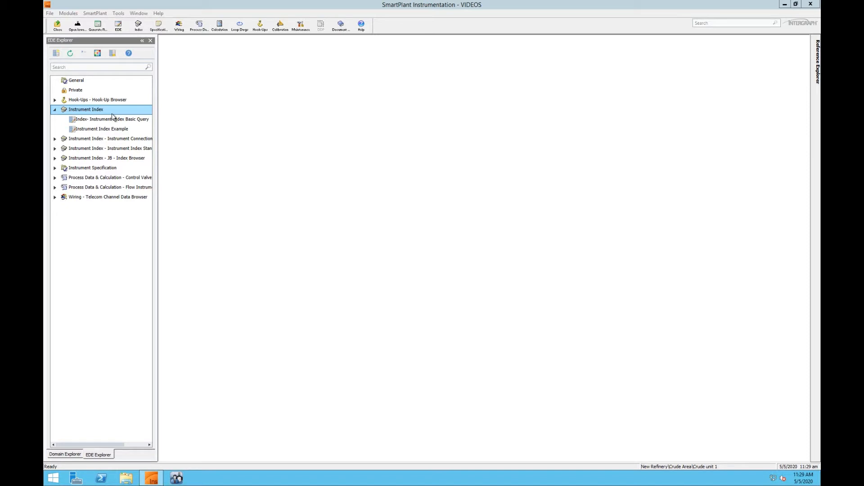
double_click(133, 131)
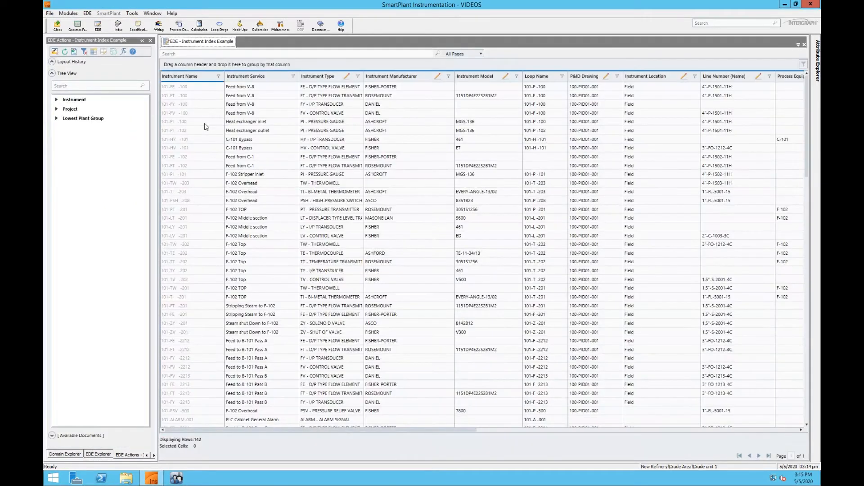
Step: Add the instrument's Instrument Type Description identification attribute as a column directly after Instrument Type
left_click(204, 122)
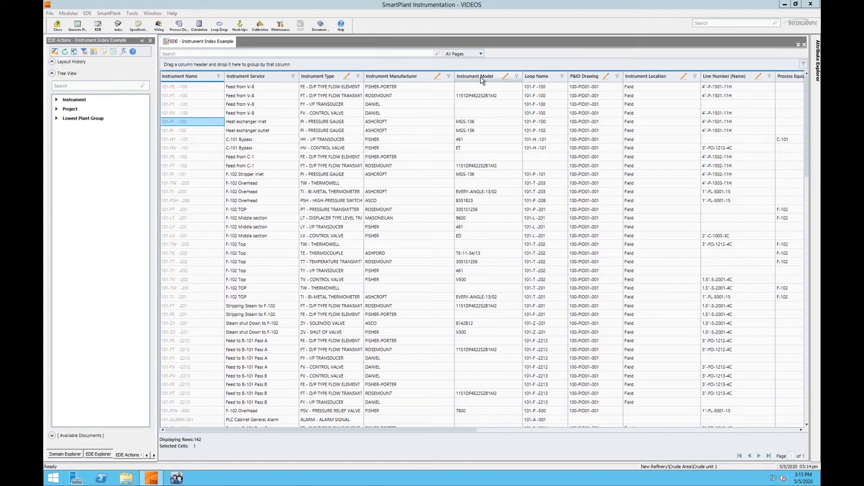
double_click(76, 100)
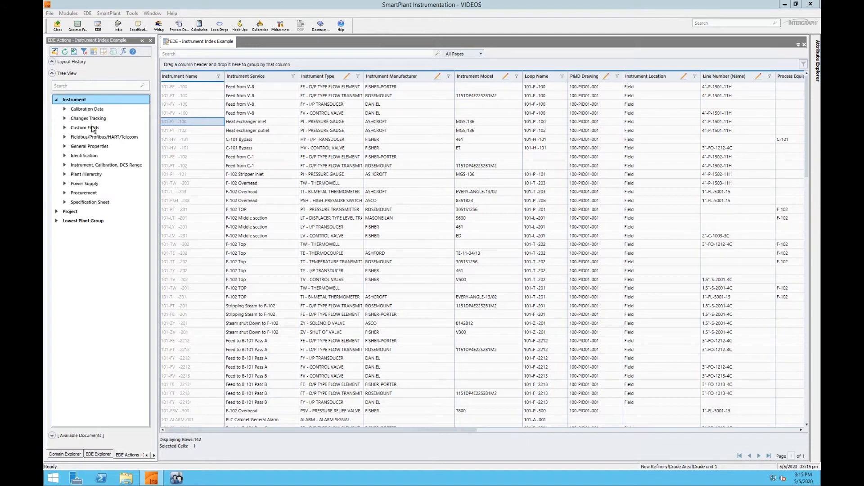
double_click(94, 157)
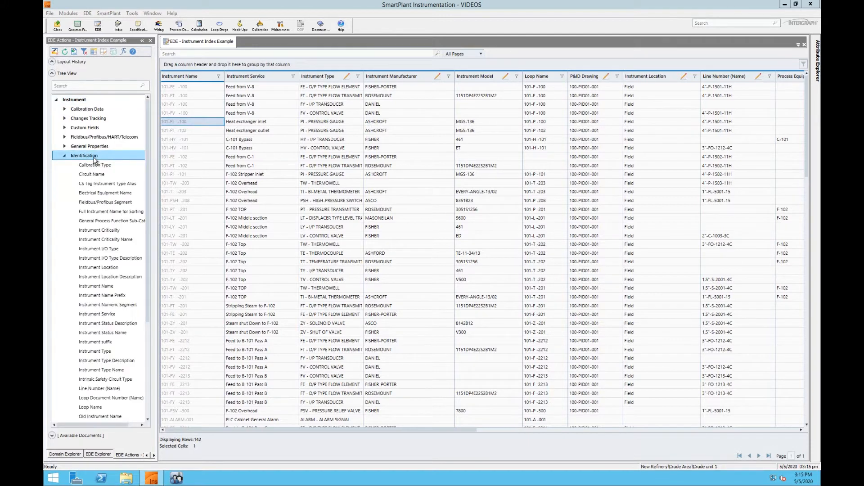
left_click(120, 362)
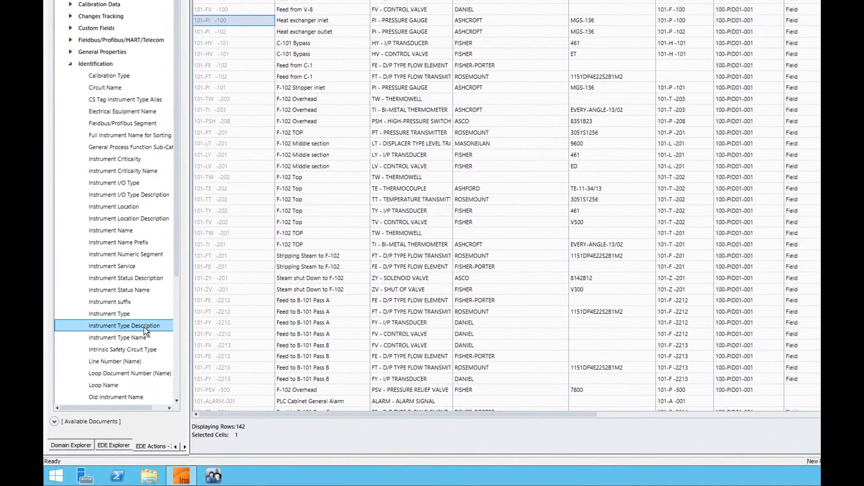
left_click_drag(147, 332, 223, 313)
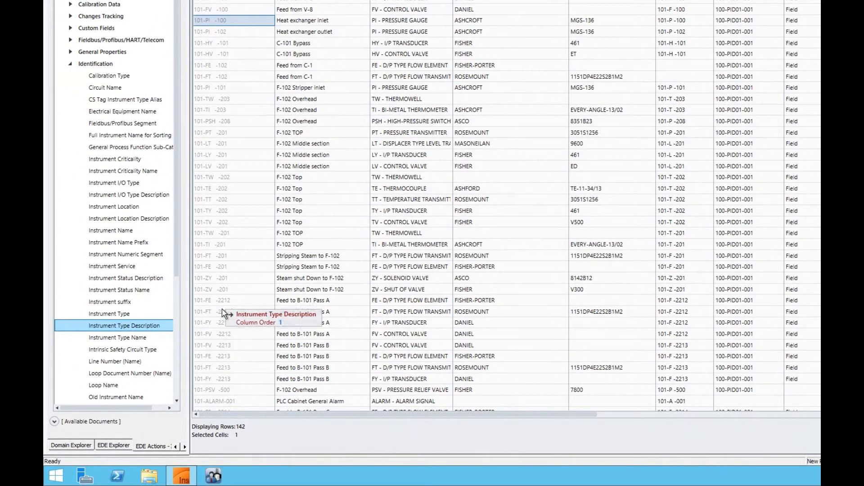
left_click_drag(222, 314, 222, 313)
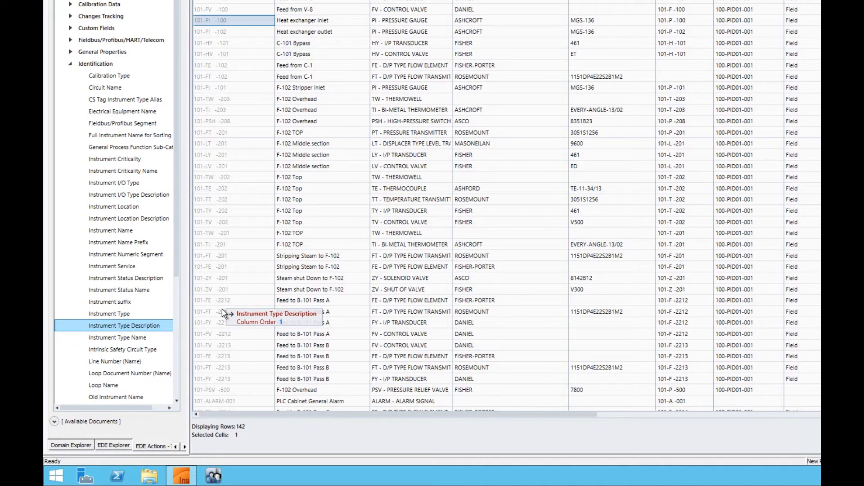
left_click_drag(223, 311, 223, 310)
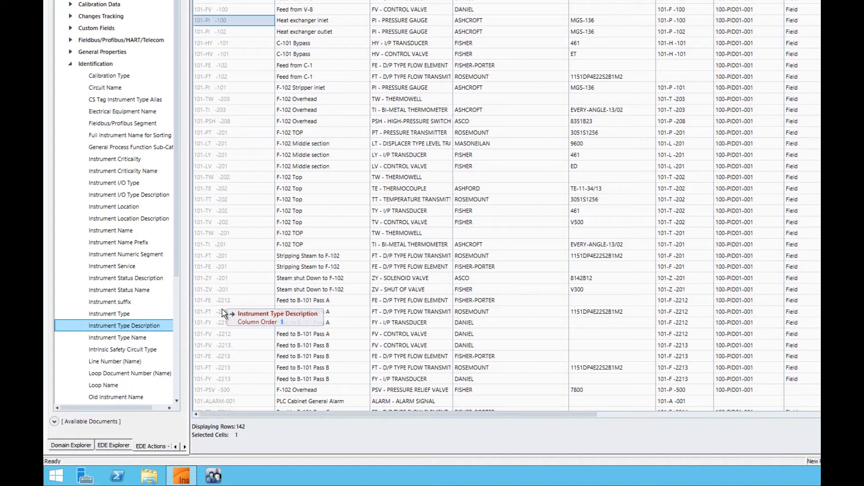
left_click_drag(223, 312, 391, 294)
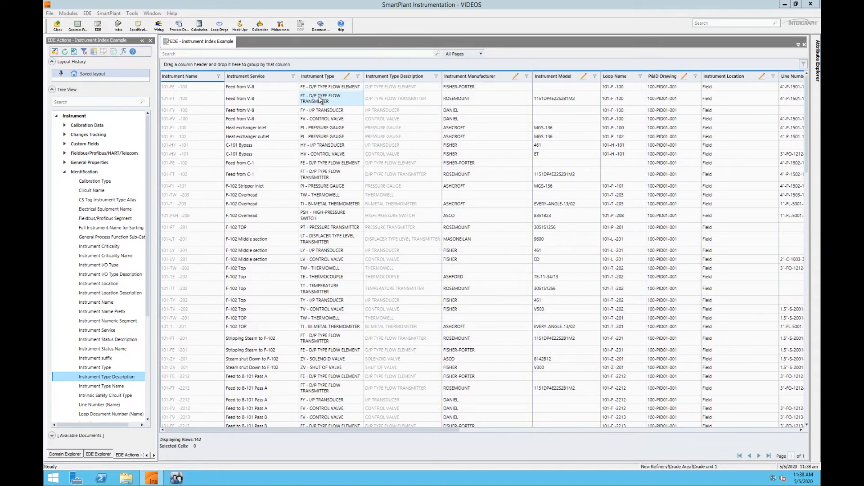
Step: Remove the Instrument Type Description attribute from the view's EDE definition, save the definition and close it
left_click(106, 53)
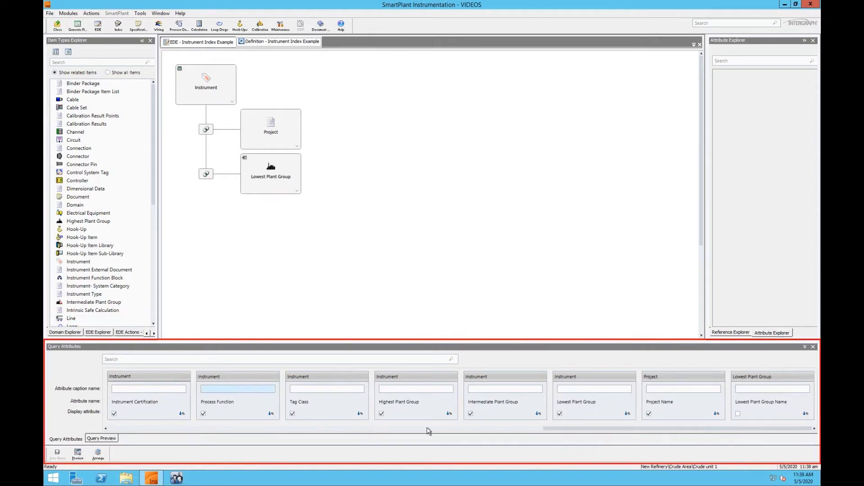
left_click_drag(570, 430, 126, 440)
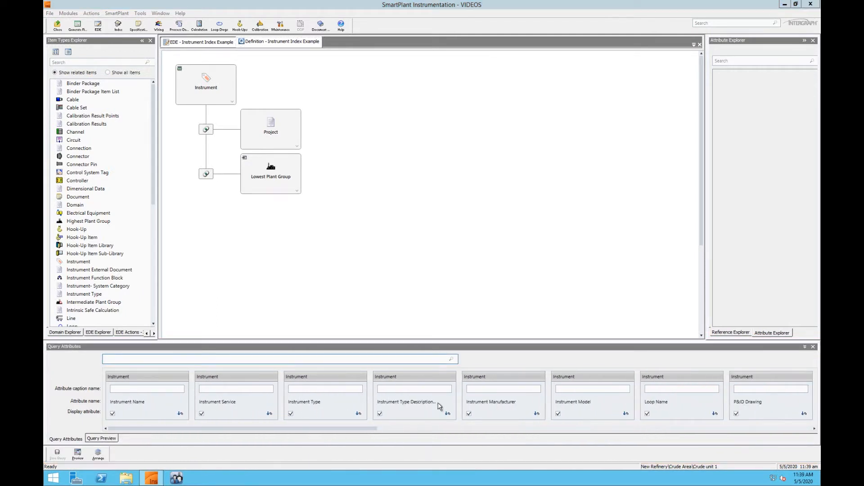
left_click(438, 379)
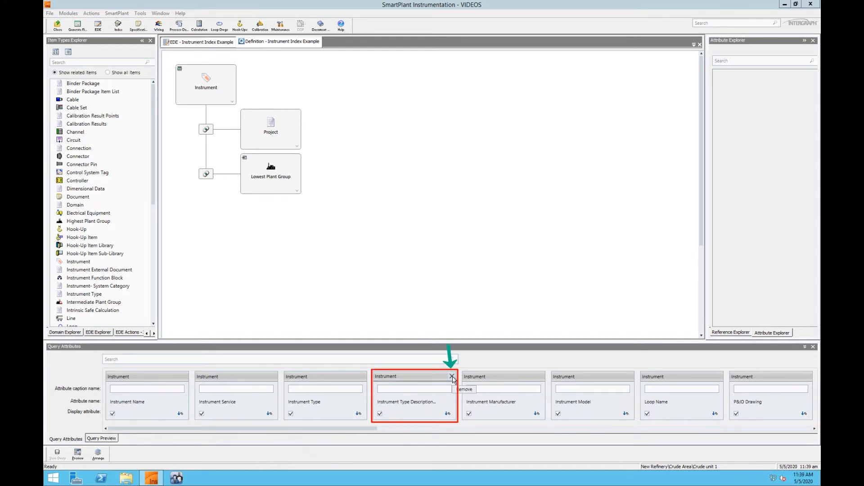
left_click(452, 376)
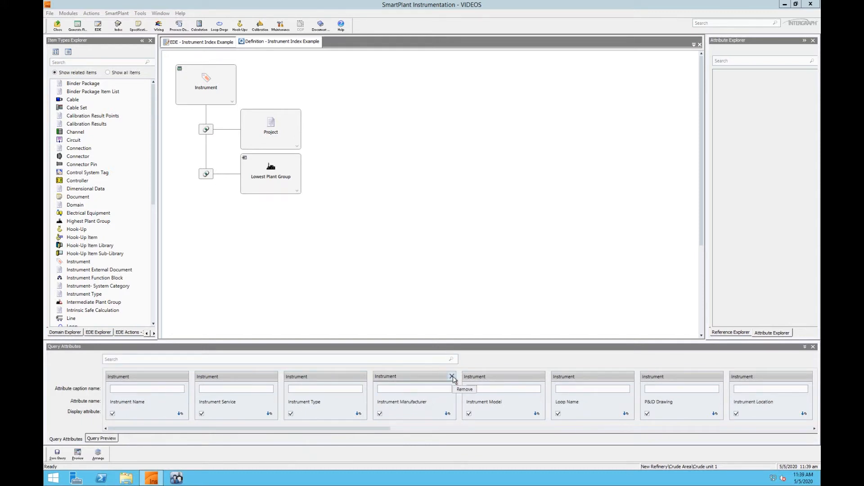
left_click(58, 456)
left_click(59, 457)
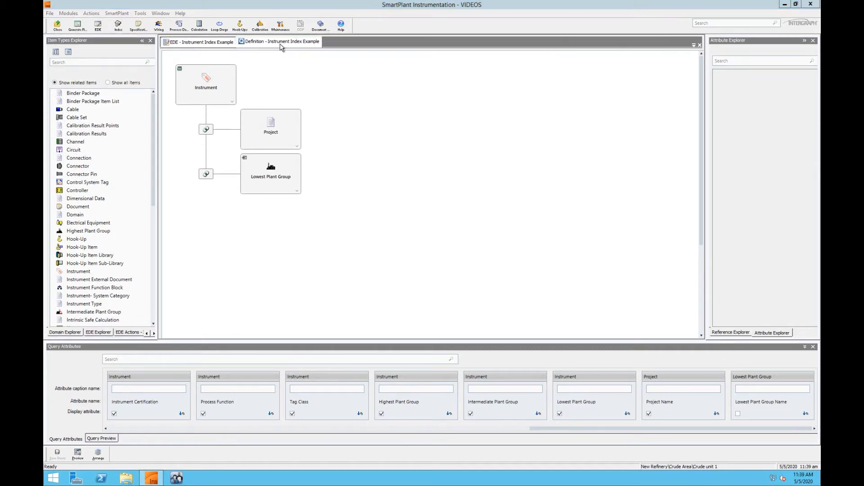
right_click(281, 47)
left_click(293, 62)
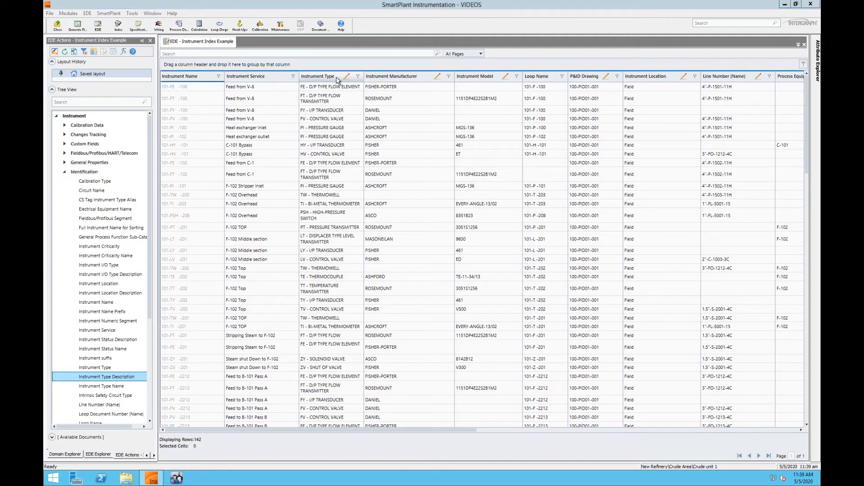
Step: Group the instrument rows by Instrument Type and remove that grouping again
left_click_drag(337, 80, 305, 67)
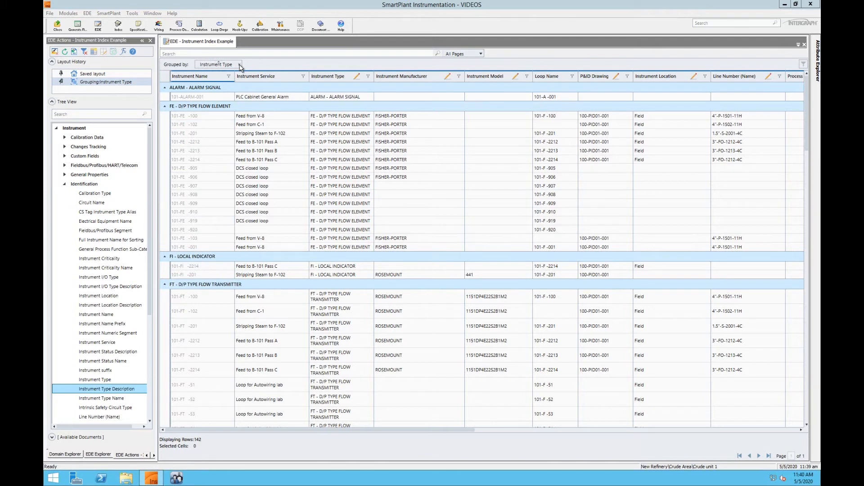
left_click_drag(241, 67, 240, 67)
left_click(240, 65)
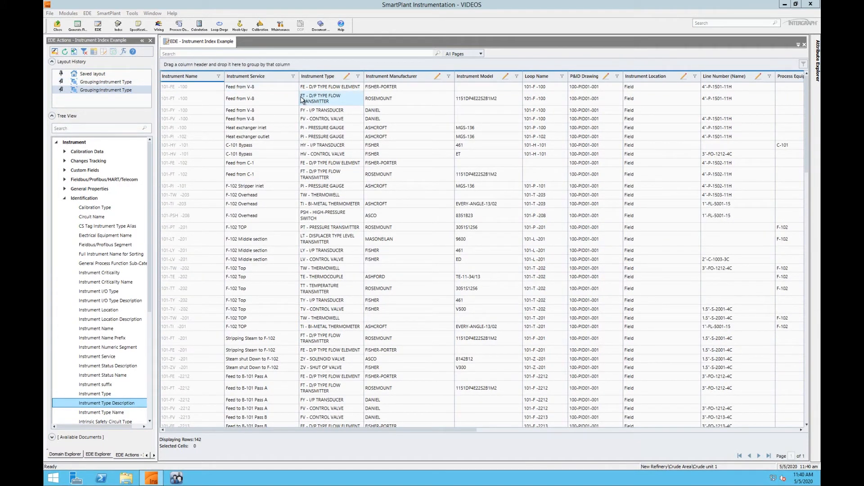
Step: Filter the Instrument Type column to rows containing VALVE, and clear that filter again
left_click(358, 78)
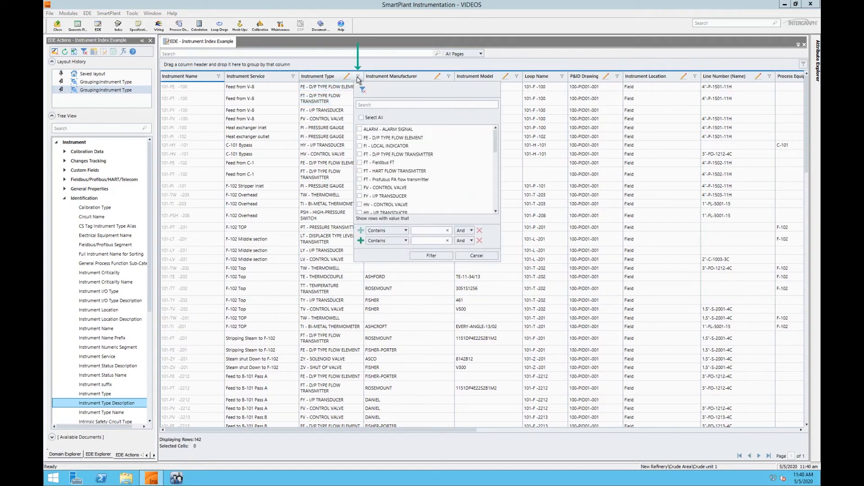
scroll(415, 151, "down", 3)
scroll(414, 151, "down", 5)
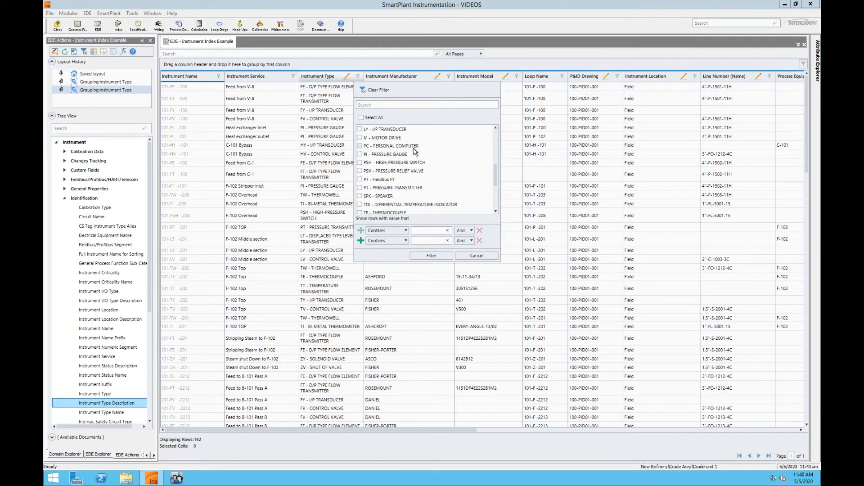
scroll(413, 151, "up", 5)
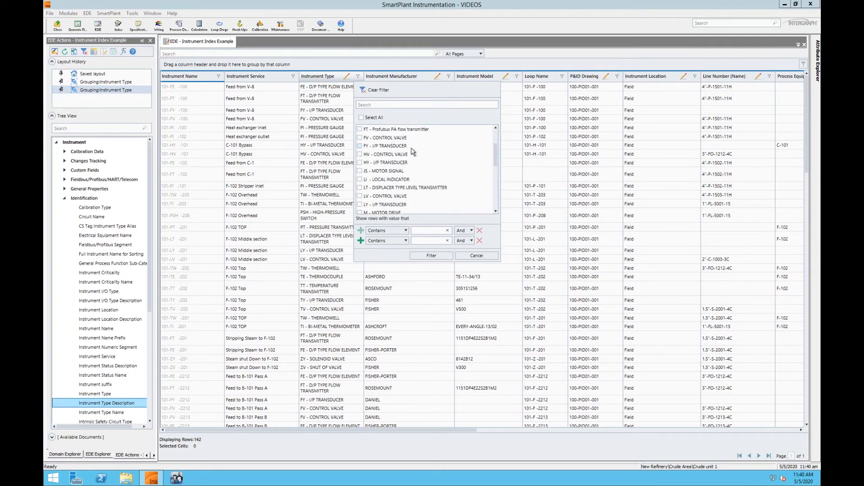
left_click(418, 230)
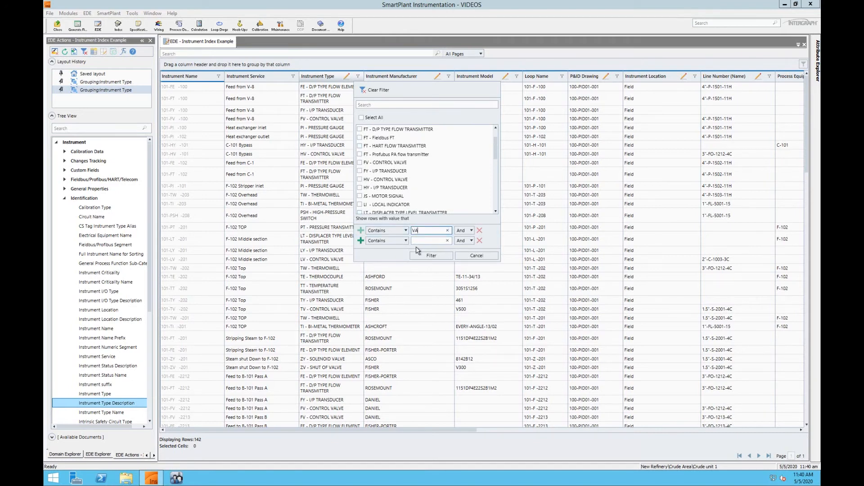
type("E")
left_click(425, 257)
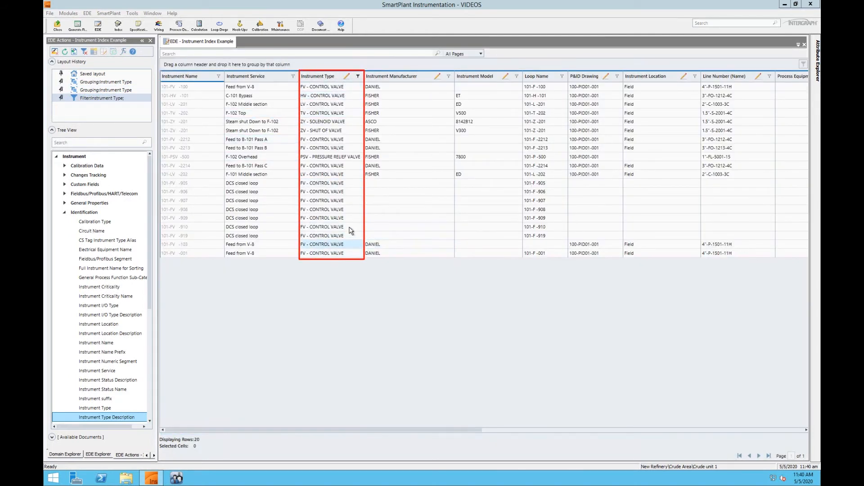
left_click(357, 77)
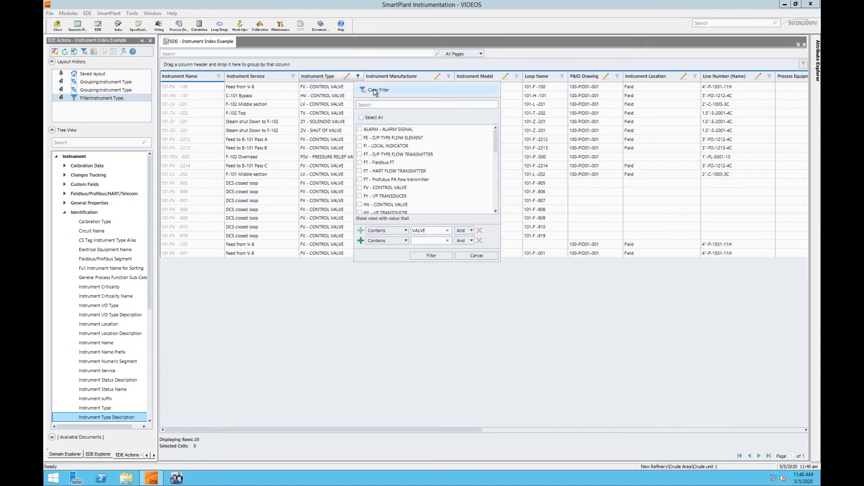
left_click(375, 91)
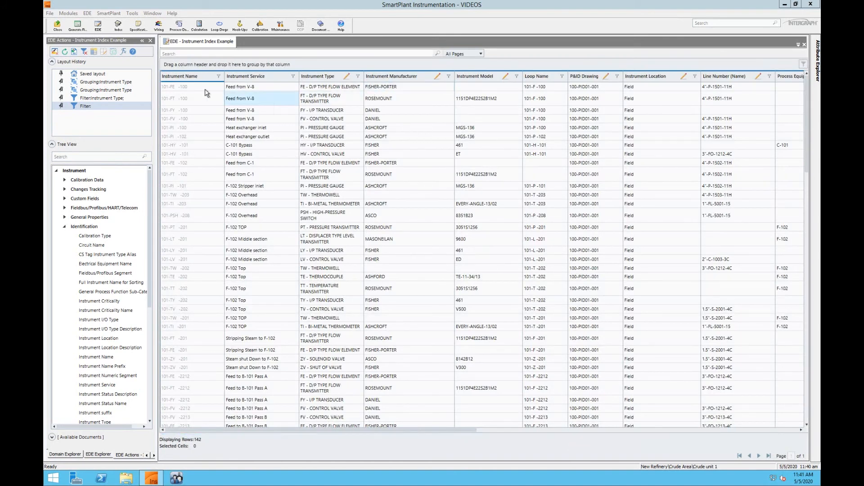
Step: Generate the Instrument Index Example report with a preview before printing
left_click(75, 56)
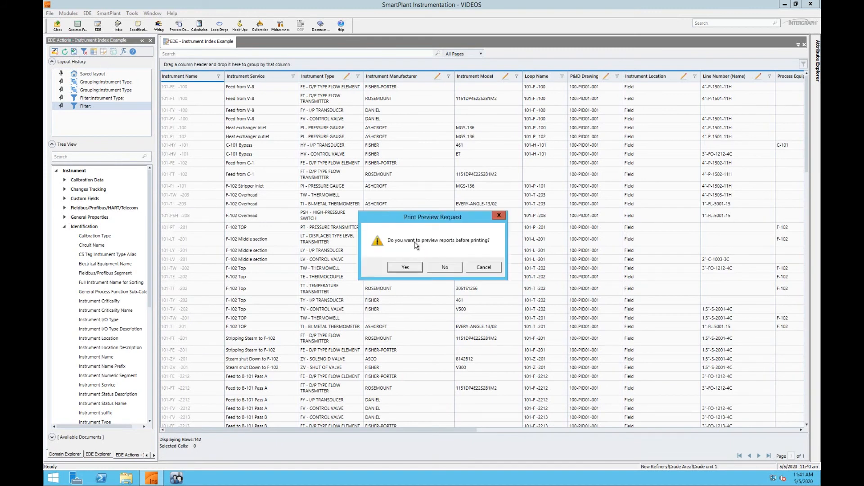
left_click(406, 267)
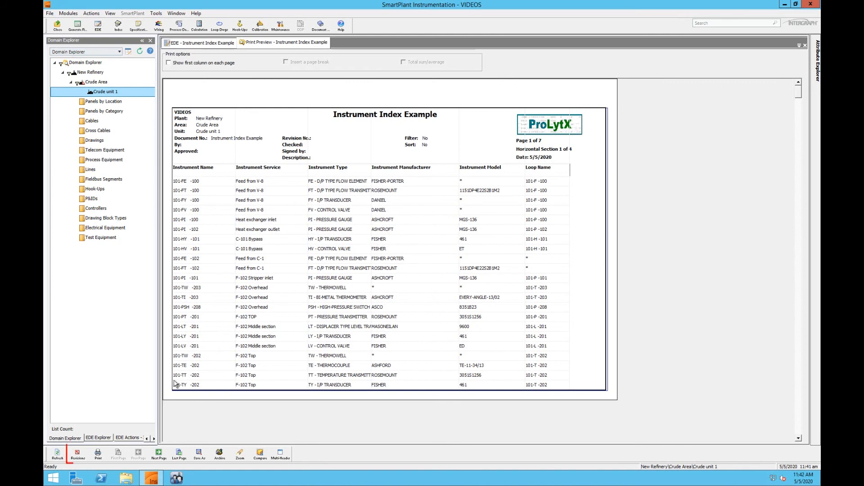
Step: Add revision 0 to the report using the 0, 1, 2... method, with ME as author and EXAMPLE as description
left_click(78, 455)
left_click(338, 207)
left_click(335, 218)
left_click(462, 297)
left_click(353, 247)
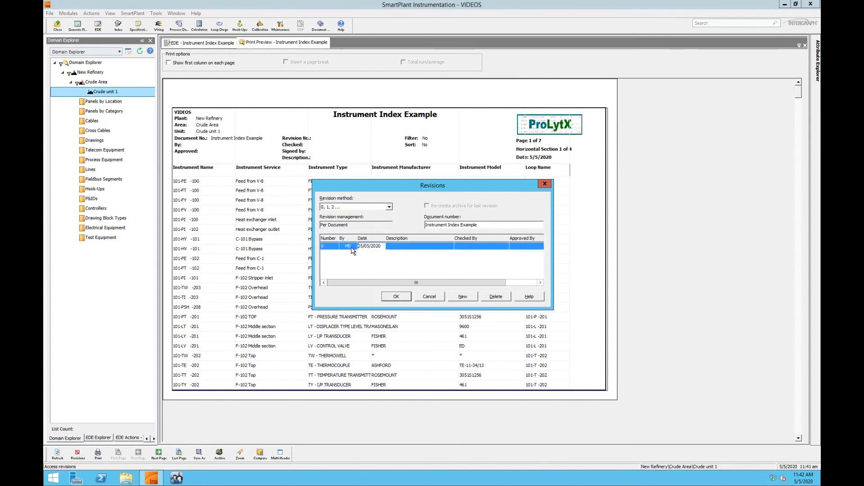
type("EXAMPLE")
left_click(397, 297)
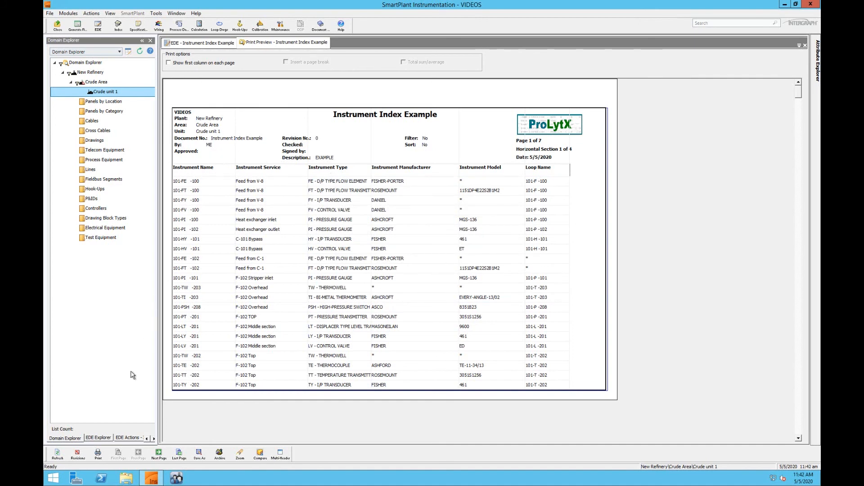
Step: Open the print options for the Instrument Index Example report
left_click(98, 454)
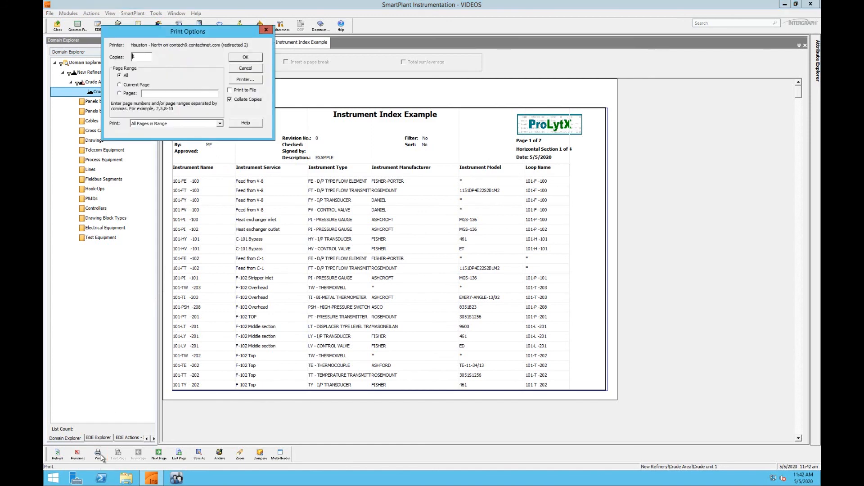